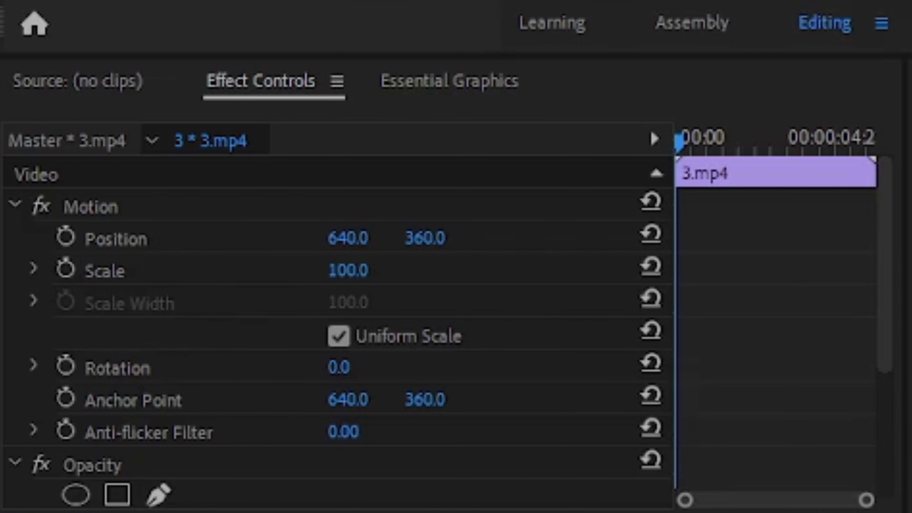
Enable Scale keyframing at the start of the 3.mp4 clip and set the first keyframe to 150
key(space)
click(71, 268)
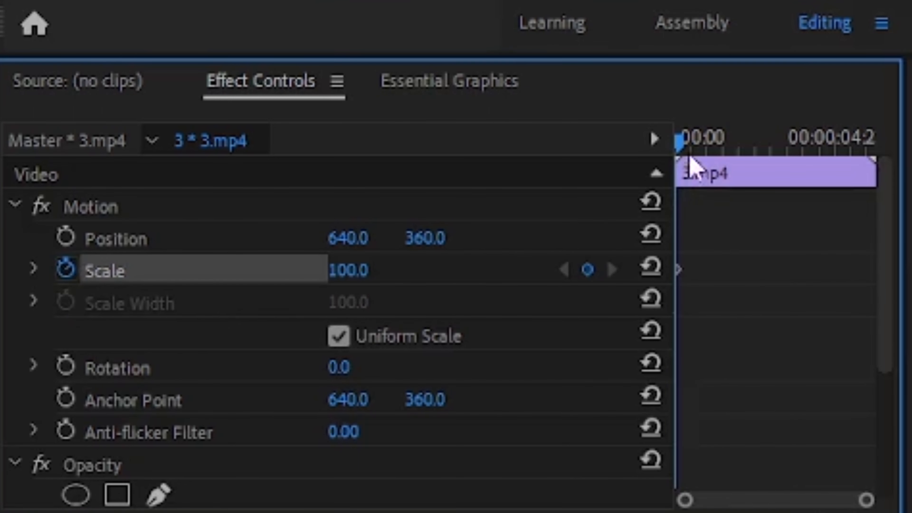
click(373, 270)
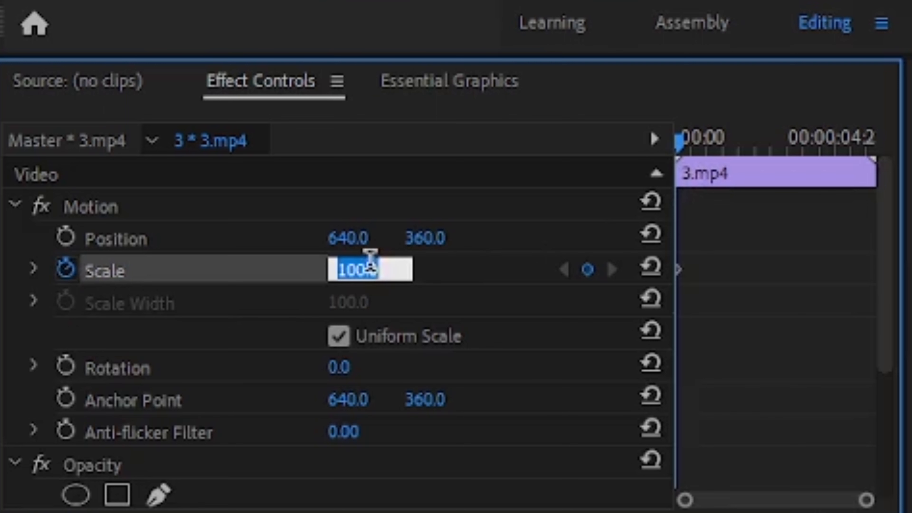
text(150)
key(Return)
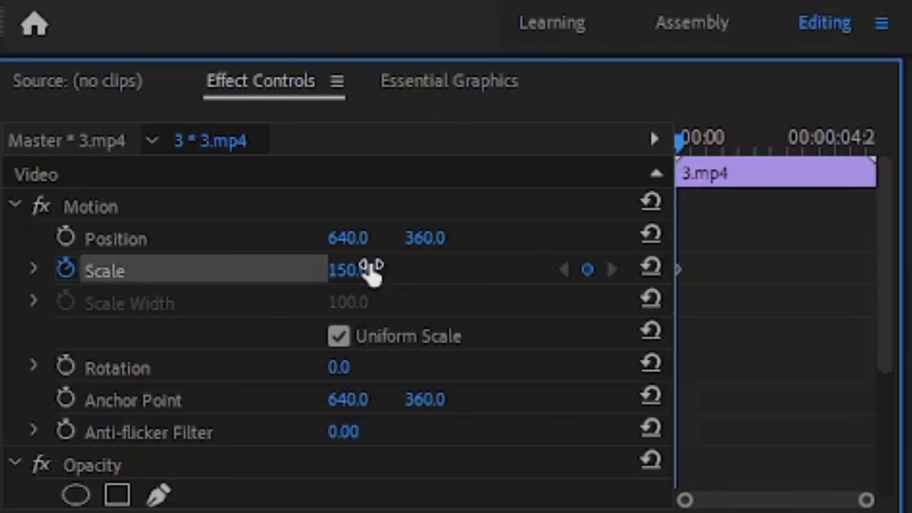
Add a Scale keyframe near the end of the 3.mp4 clip and set it to 100
drag(681, 143, 876, 208)
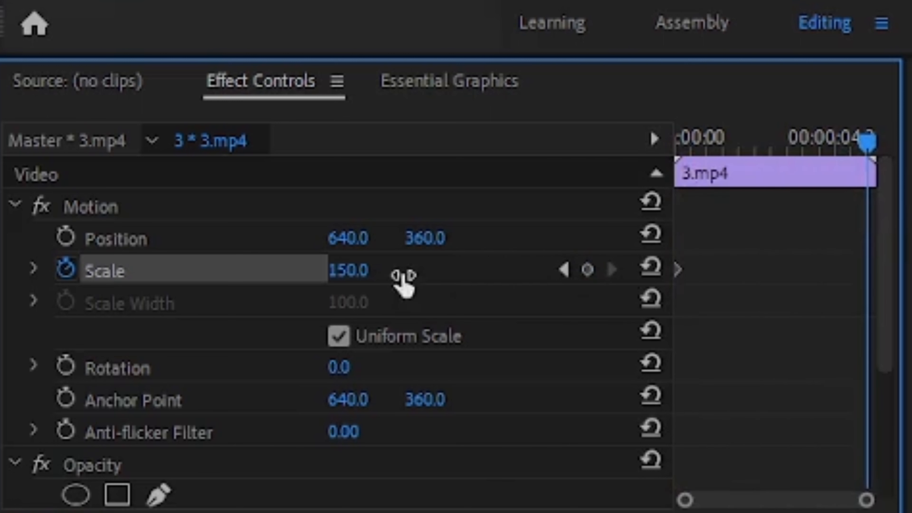
click(587, 269)
click(372, 269)
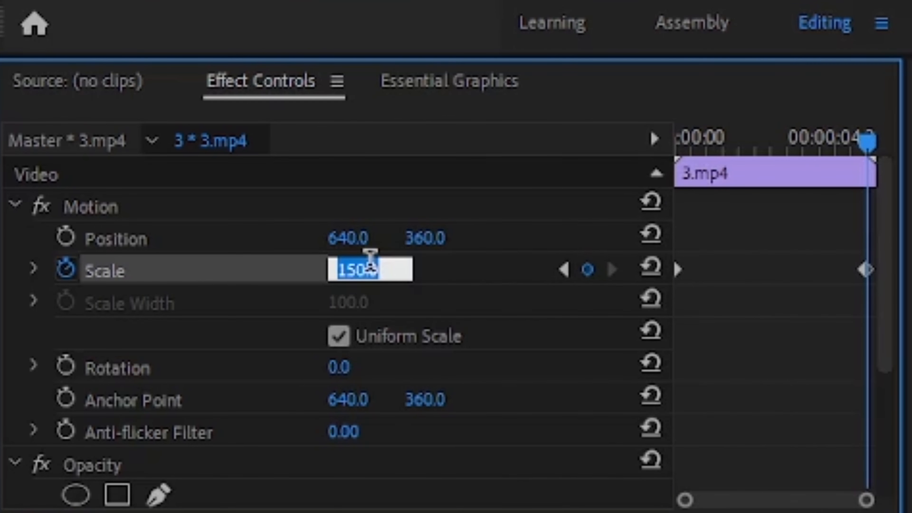
text(100)
key(Return)
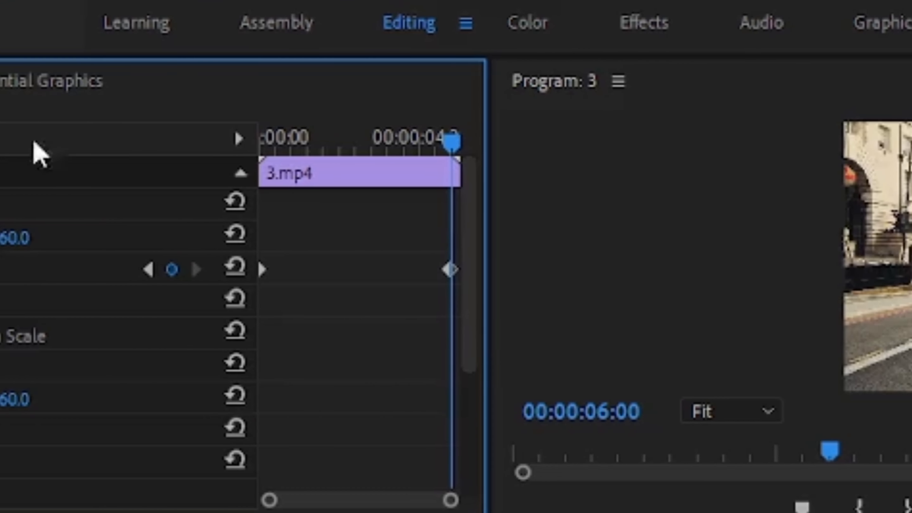
Preview the zoom-out on the 3.mp4 clip from the beginning of the sequence
click(445, 143)
drag(194, 144, 7, 142)
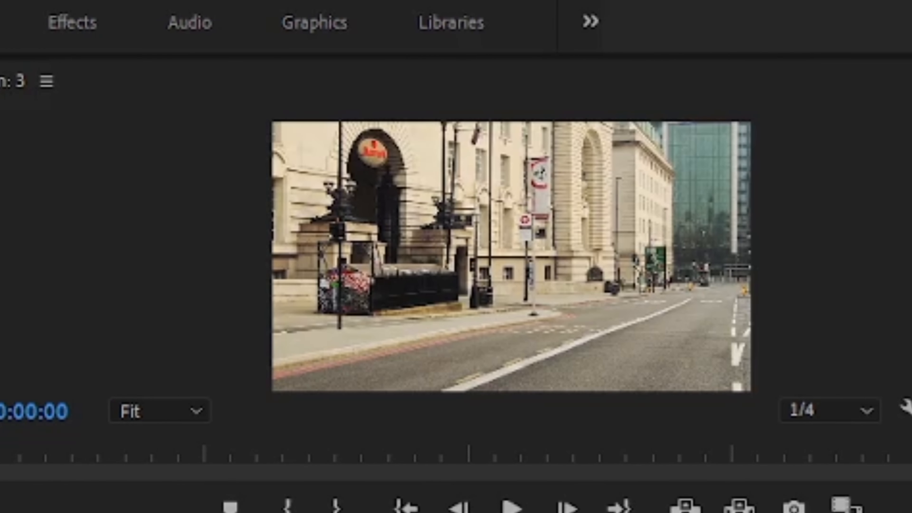
key(space)
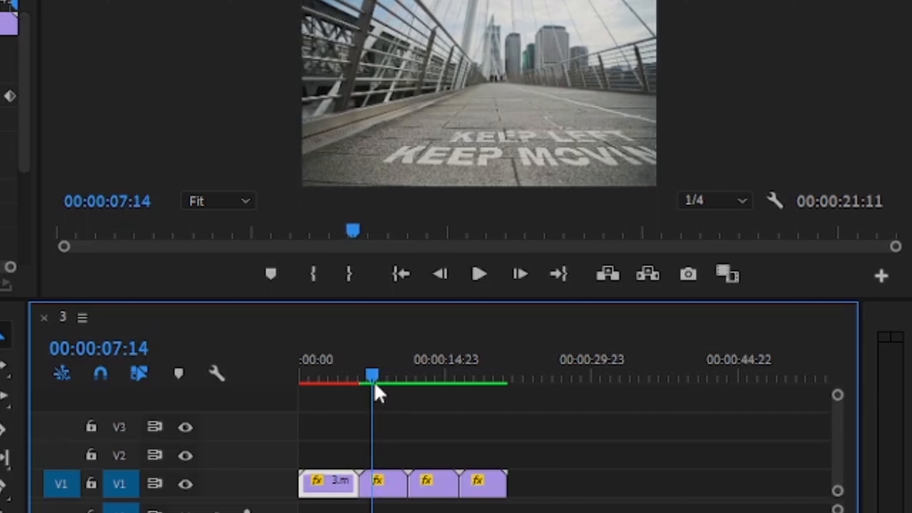
Animate the Scale of the 4.mp4 clip from 100 at 00:00:11:16 to 130 at 00:00:16:04
drag(374, 382, 399, 382)
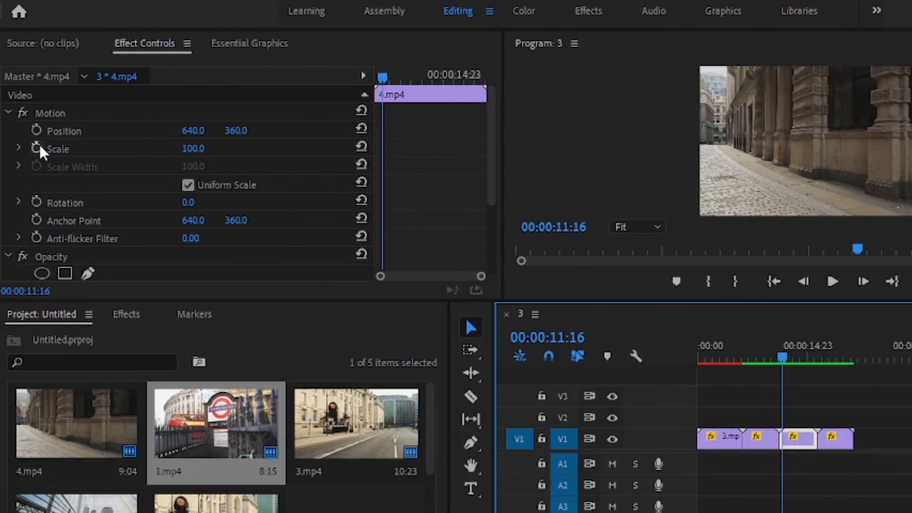
click(37, 148)
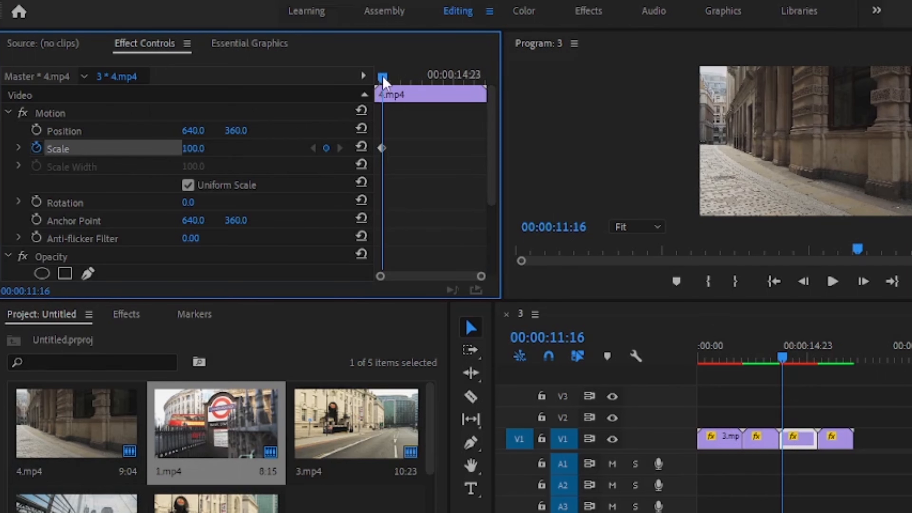
drag(383, 81, 481, 105)
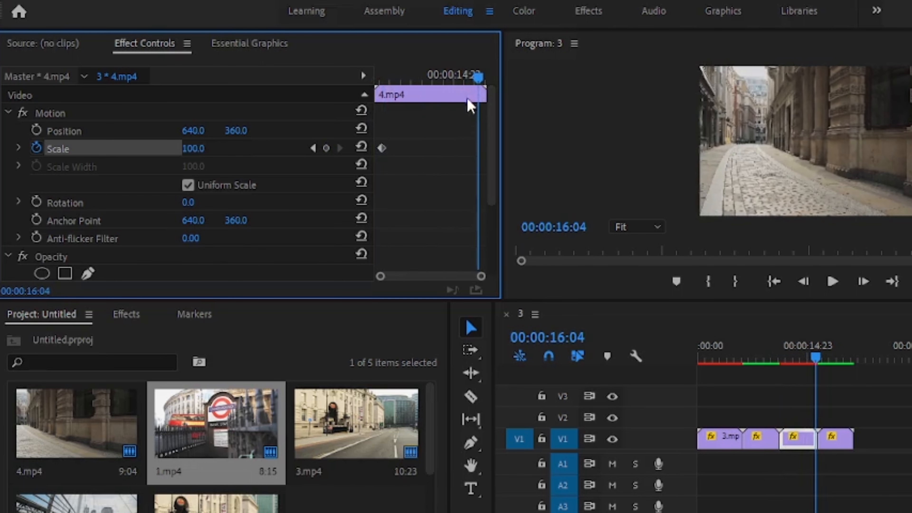
click(201, 147)
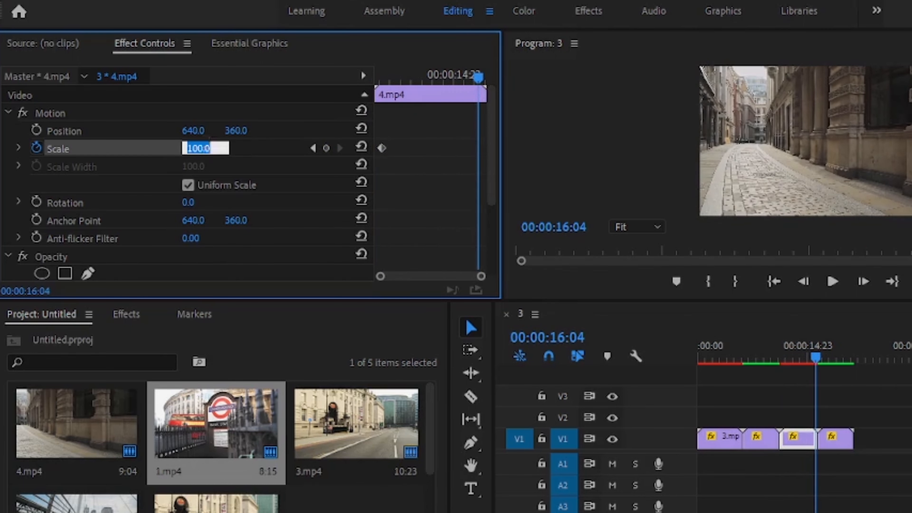
key(Return)
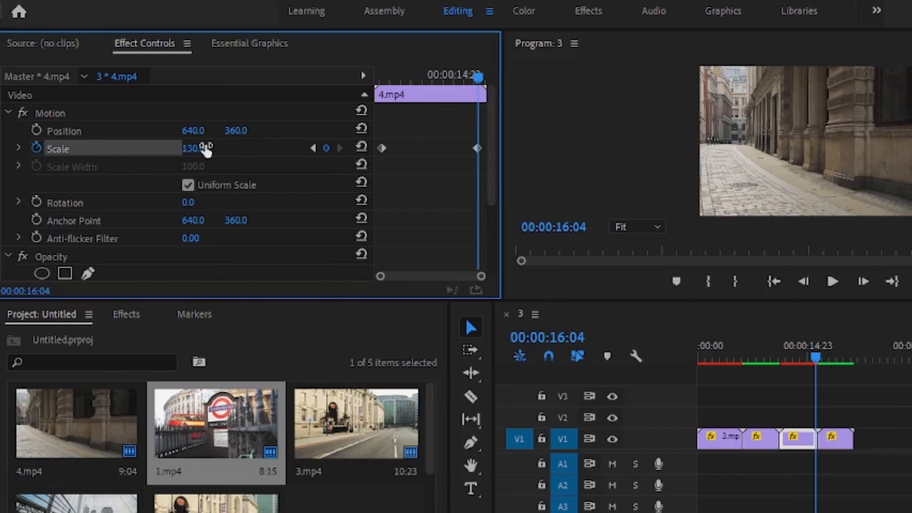
Scrub through the 4.mp4 clip from its start to preview the zoom-in
click(818, 367)
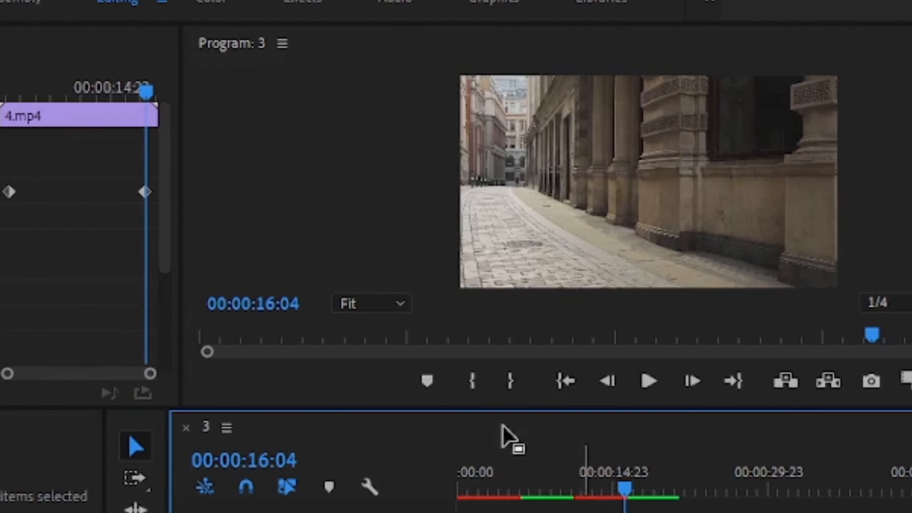
drag(624, 487, 575, 487)
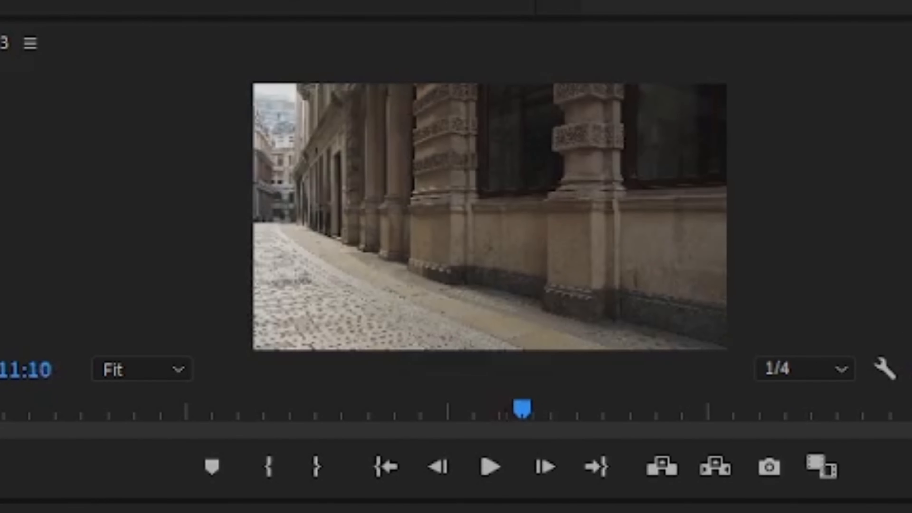
drag(523, 408, 699, 409)
Review the 1.mp4 clip's footage and enable Scale keyframing at its start, at 00:00:16:15
drag(422, 425, 468, 436)
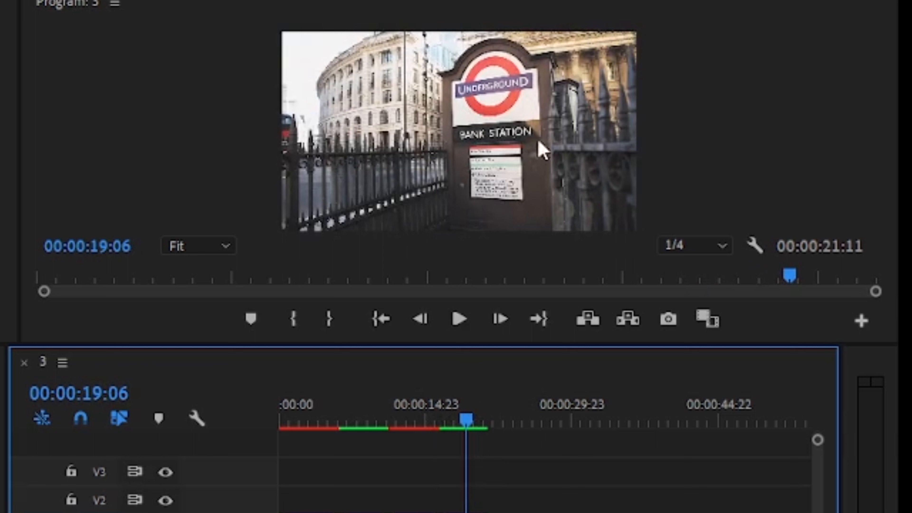
drag(474, 418, 474, 437)
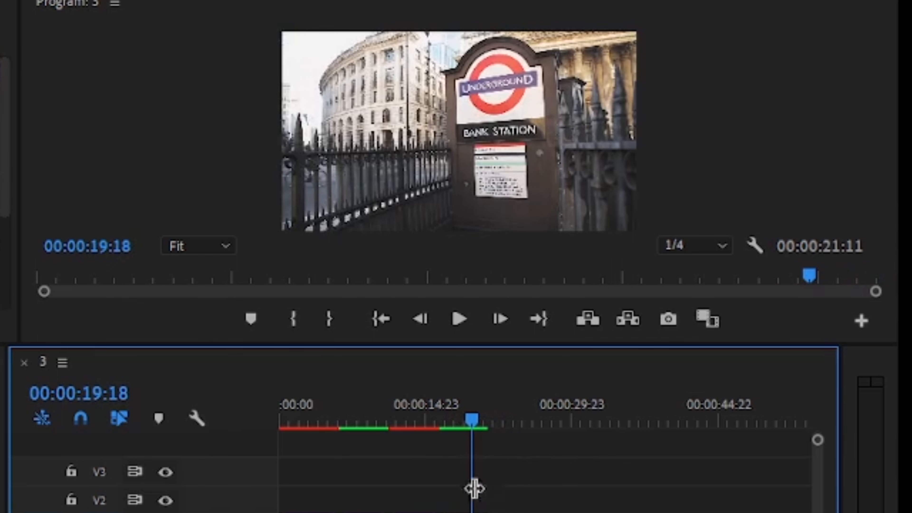
drag(480, 427, 455, 427)
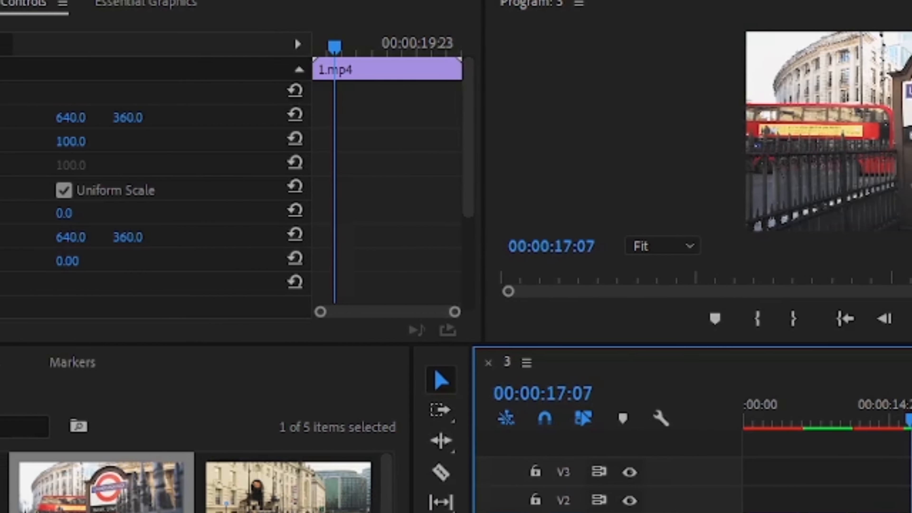
drag(529, 53, 506, 54)
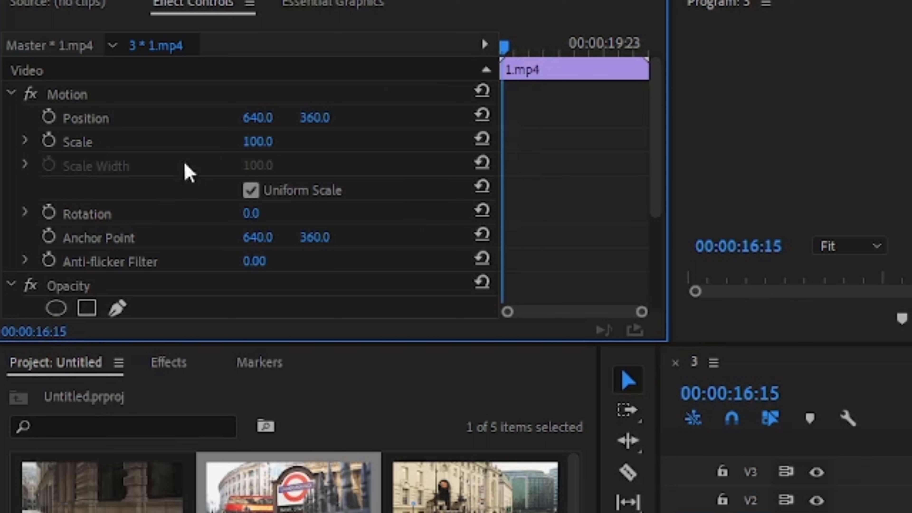
click(49, 140)
Add a Scale keyframe at 00:00:21:01 near the end of the 1.mp4 clip and set it to 150
drag(508, 55, 637, 102)
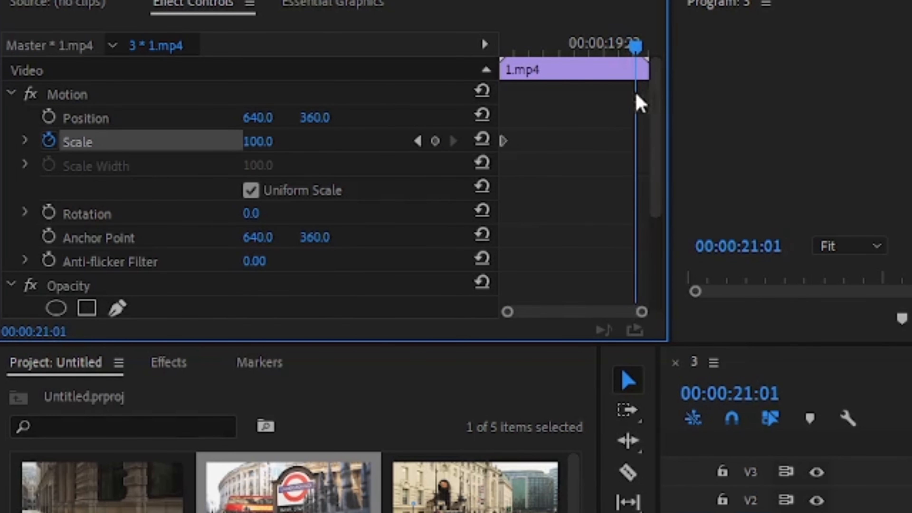
click(435, 141)
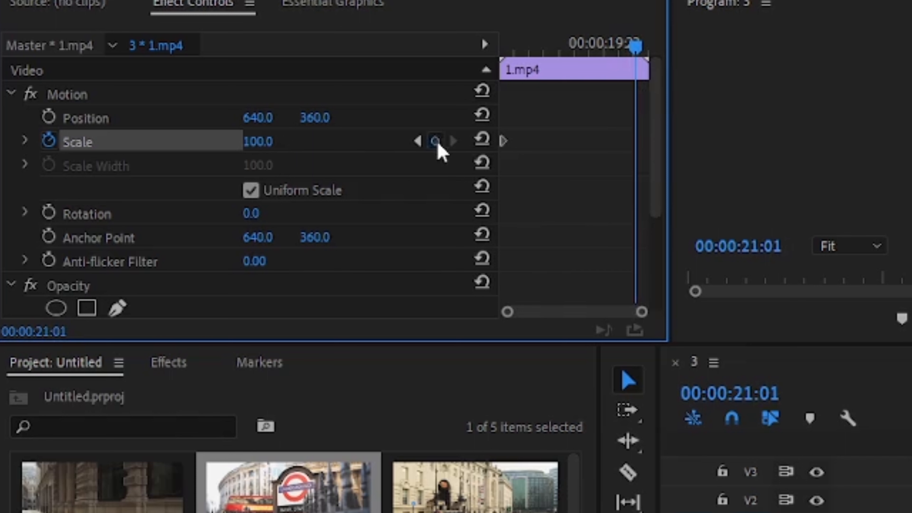
click(274, 138)
text(15)
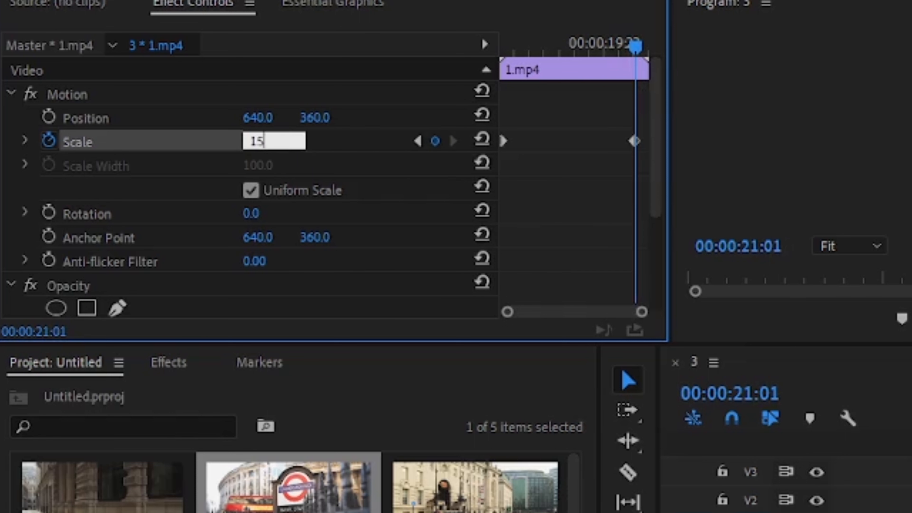
text(0)
key(Return)
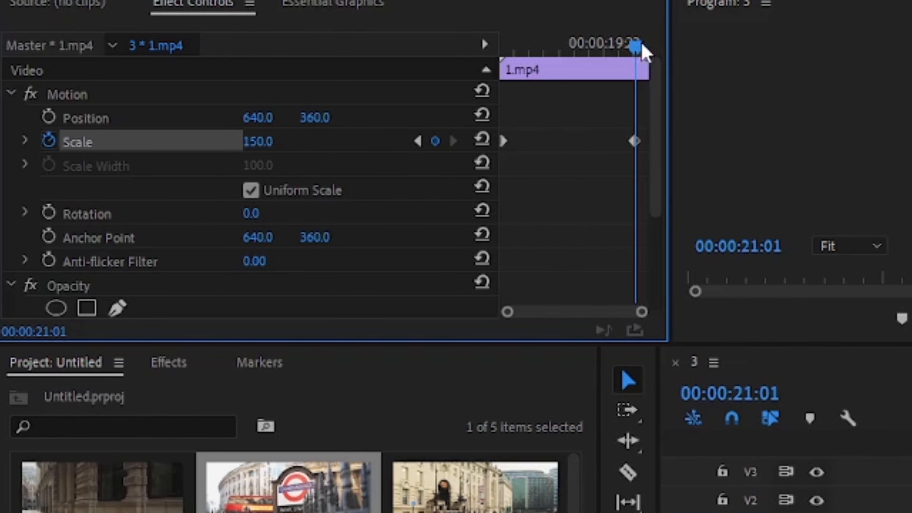
Scrub through the 1.mp4 clip to preview the zoom toward the Underground sign
drag(634, 47, 540, 54)
drag(203, 60, 168, 54)
drag(0, 54, 1, 54)
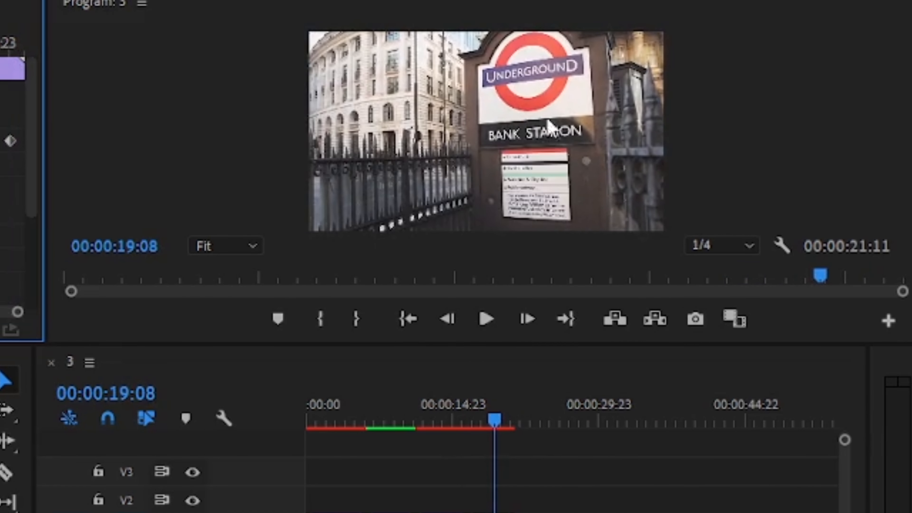
Keyframe the 1.mp4 clip's Position from 00:00:16:14 to 00:00:20:23, shifting the image horizontally to center the Underground sign, and preview the motion
drag(589, 47, 505, 59)
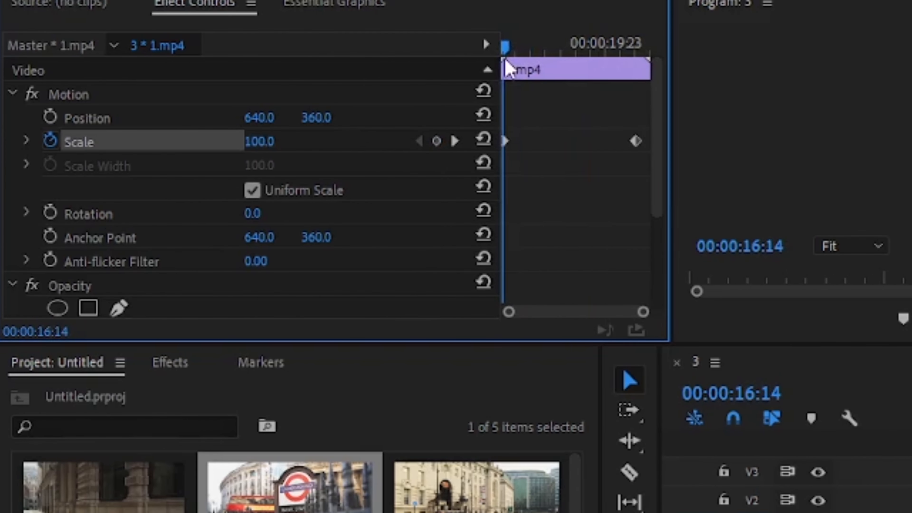
click(51, 119)
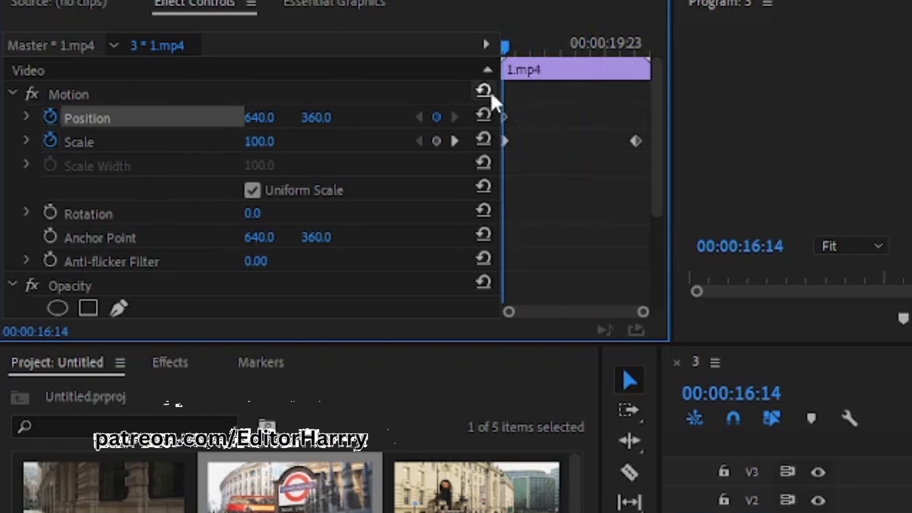
drag(503, 55, 635, 90)
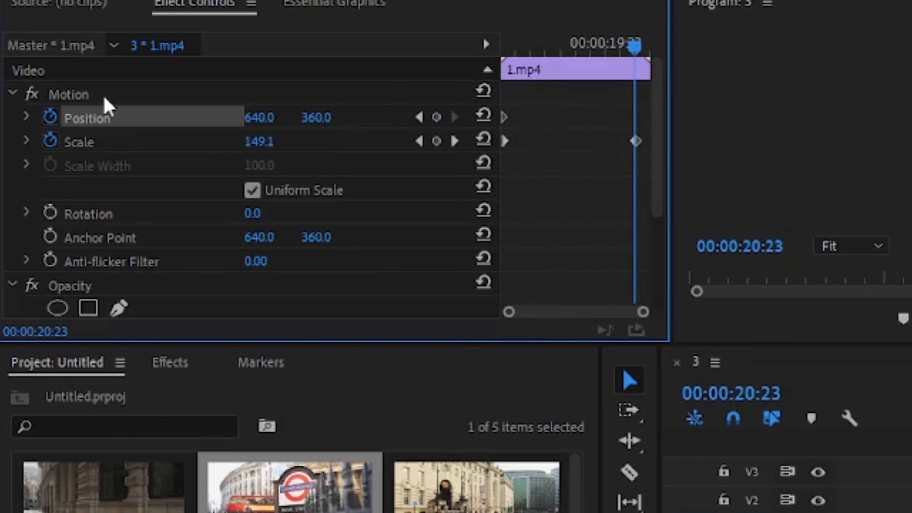
drag(259, 117, 172, 118)
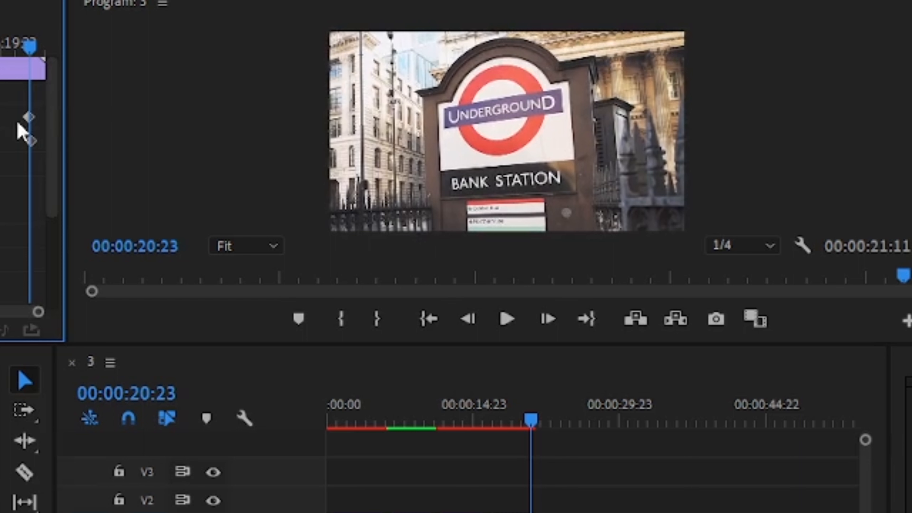
drag(29, 57, 51, 82)
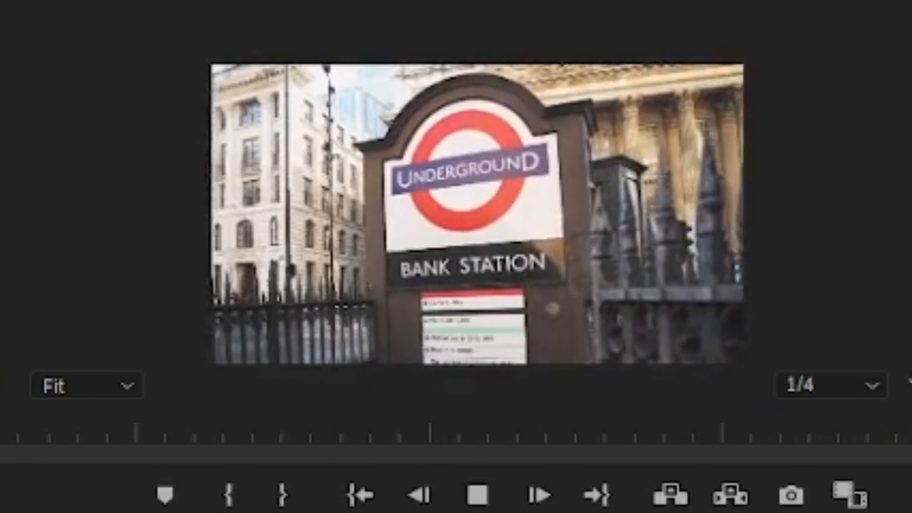
key(space)
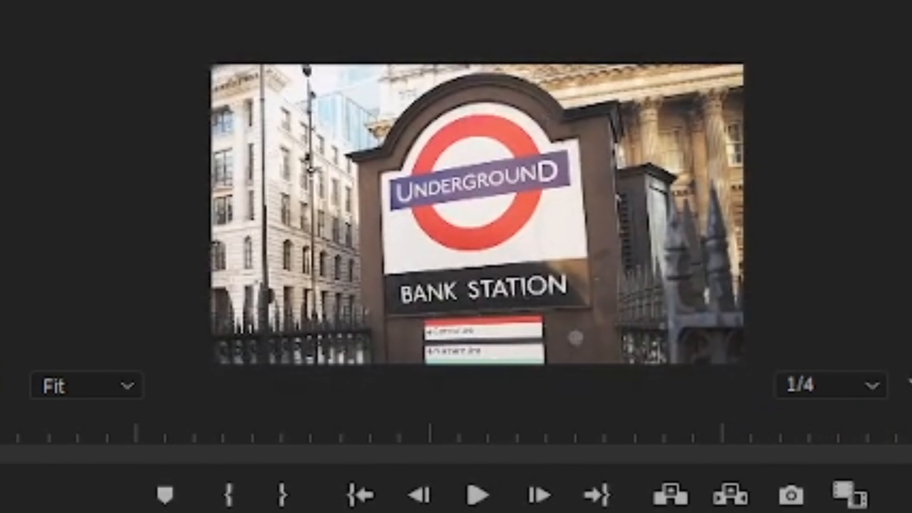